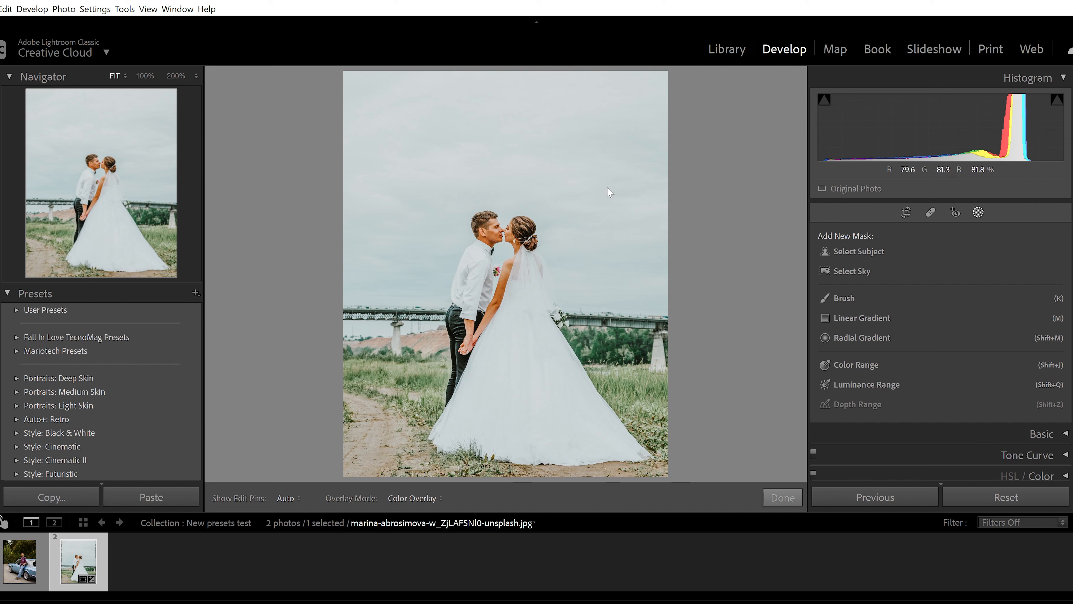
Step: Mask the sky of the wedding photo with Select Sky, then delete that mask
click(860, 269)
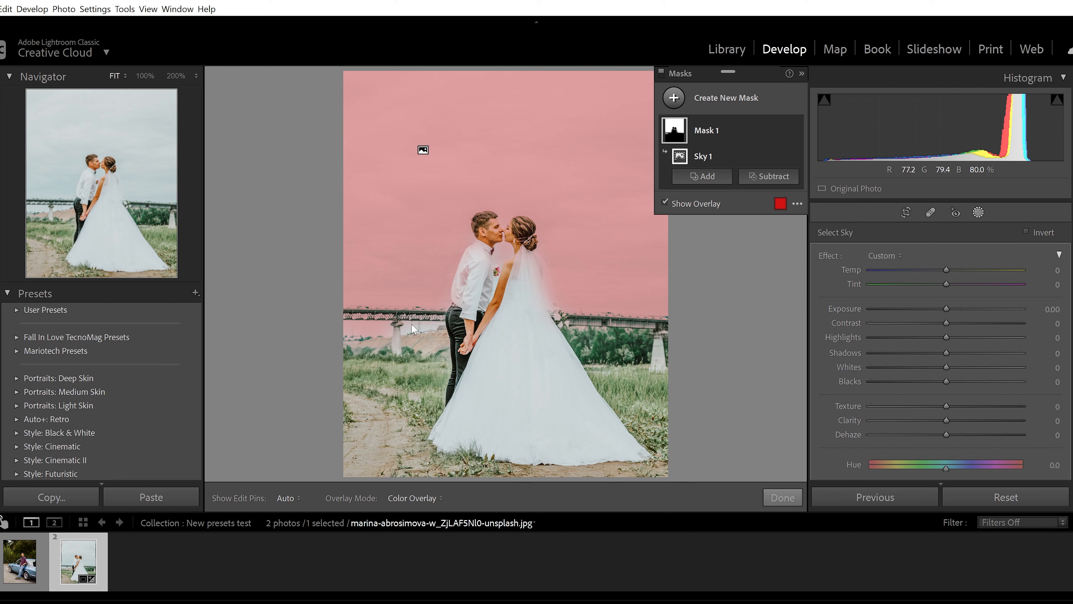
click(715, 182)
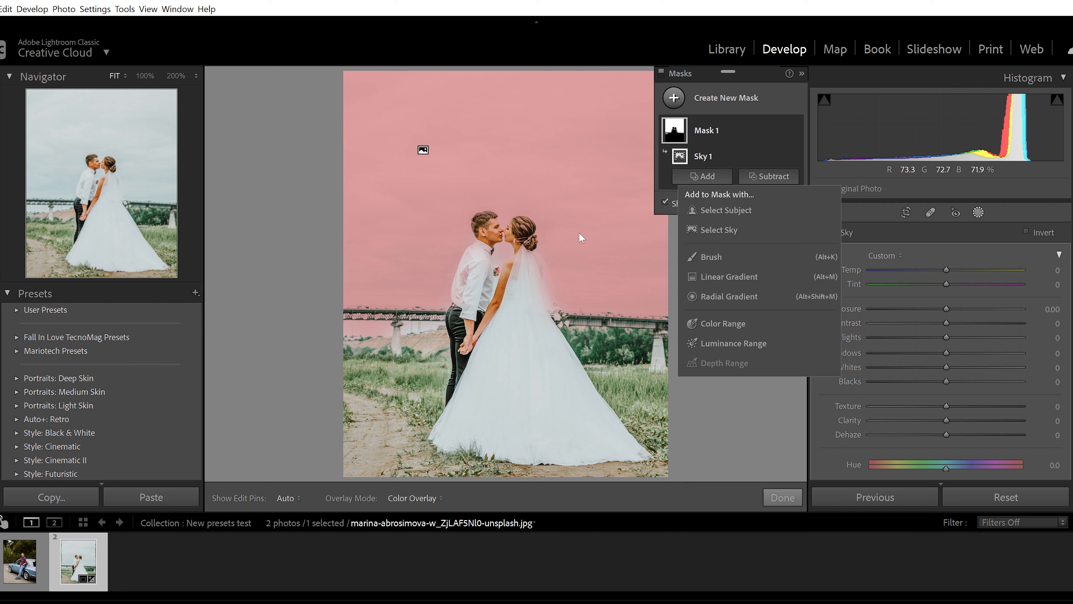
click(783, 130)
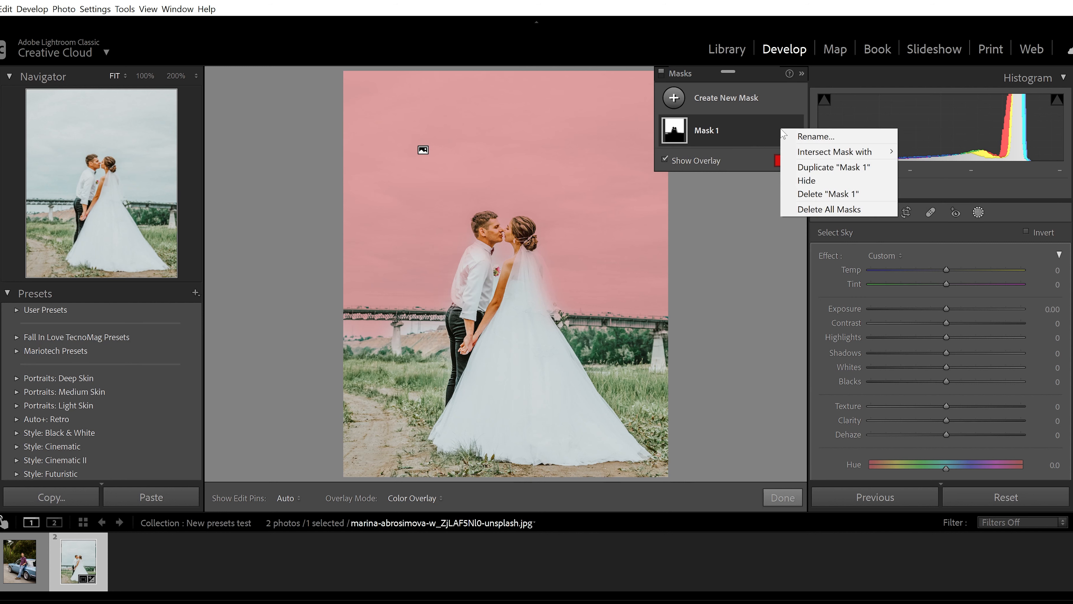
click(813, 195)
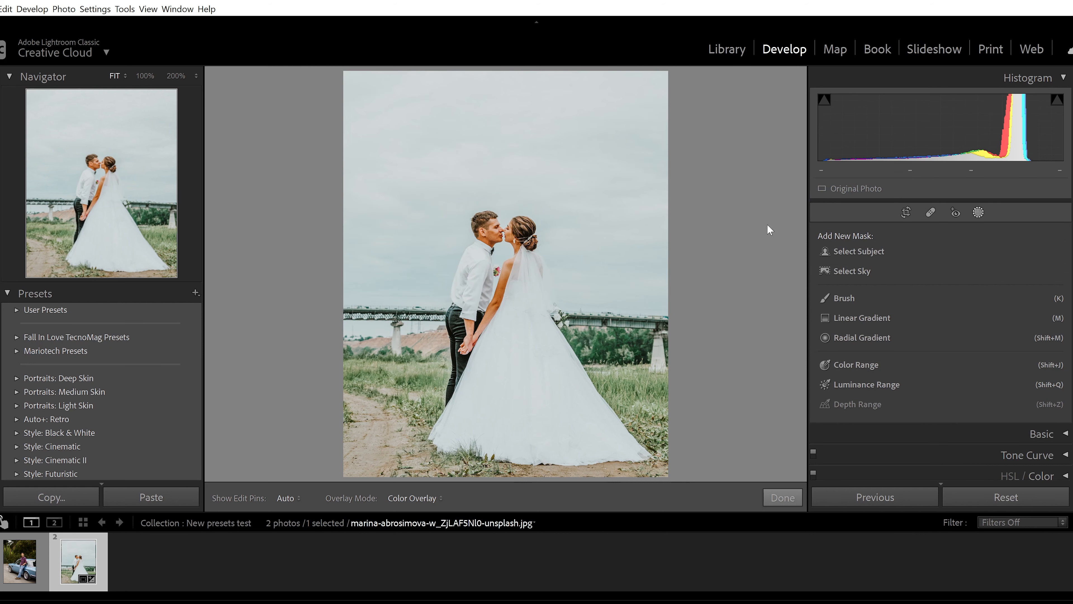
Step: Mask the couple with Select Subject and add a subtracting brush with flow and density set to 100
click(862, 253)
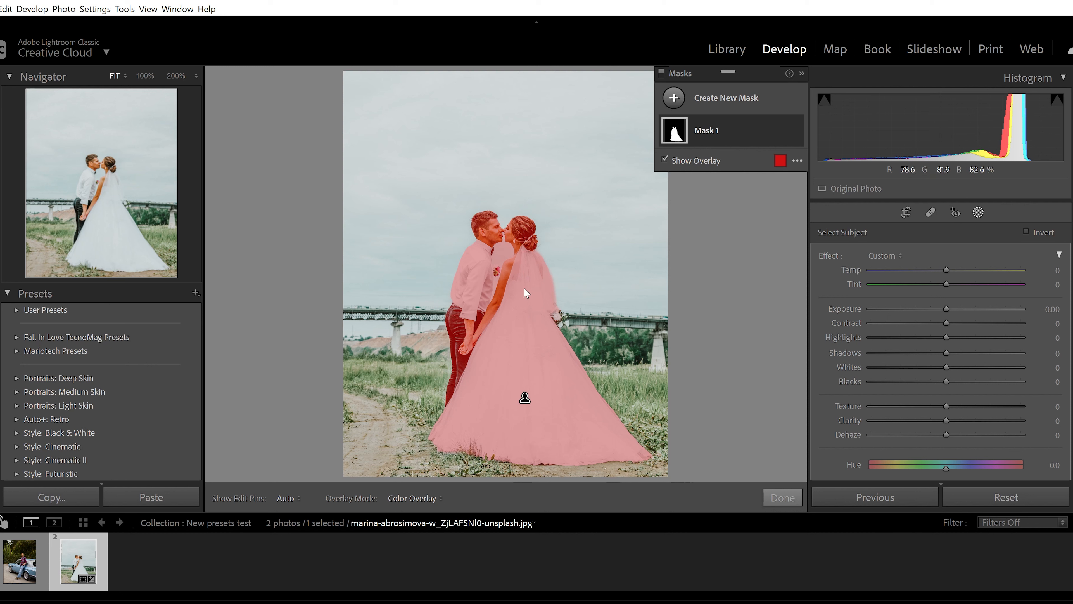
click(99, 177)
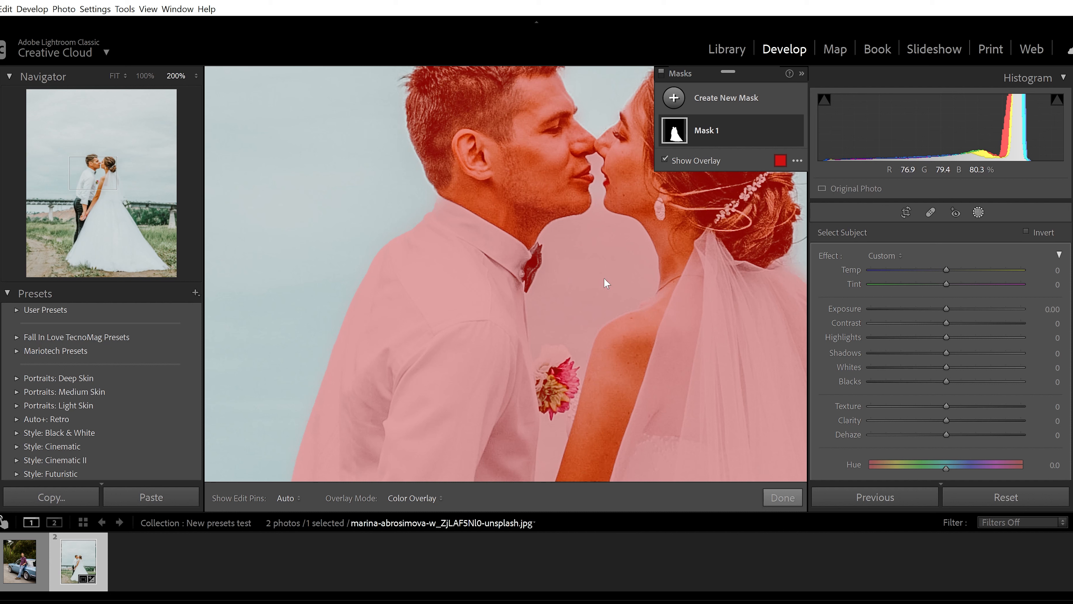
click(714, 127)
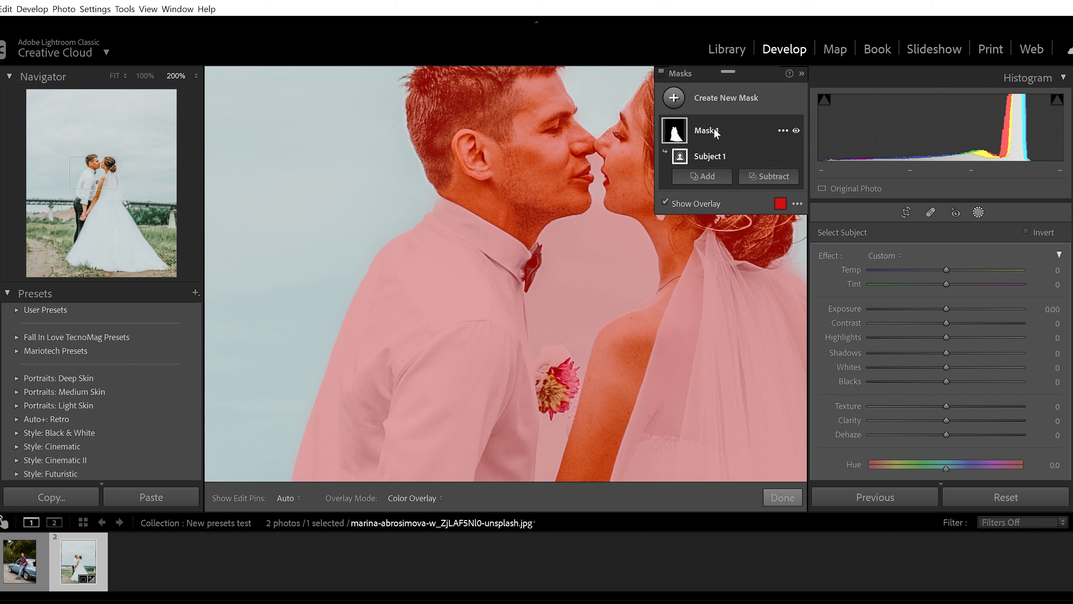
click(769, 177)
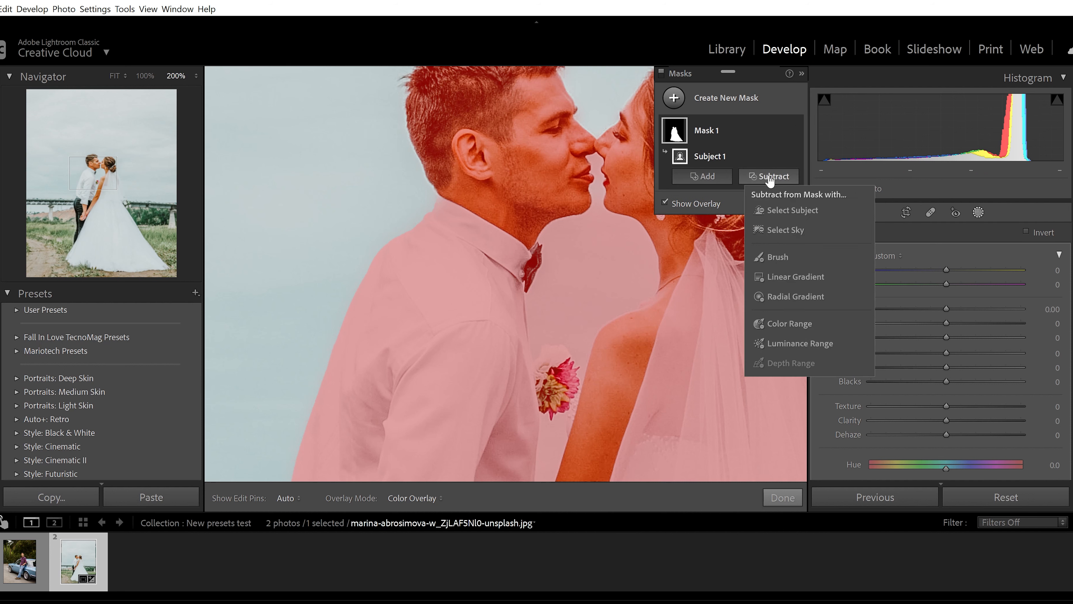
click(779, 257)
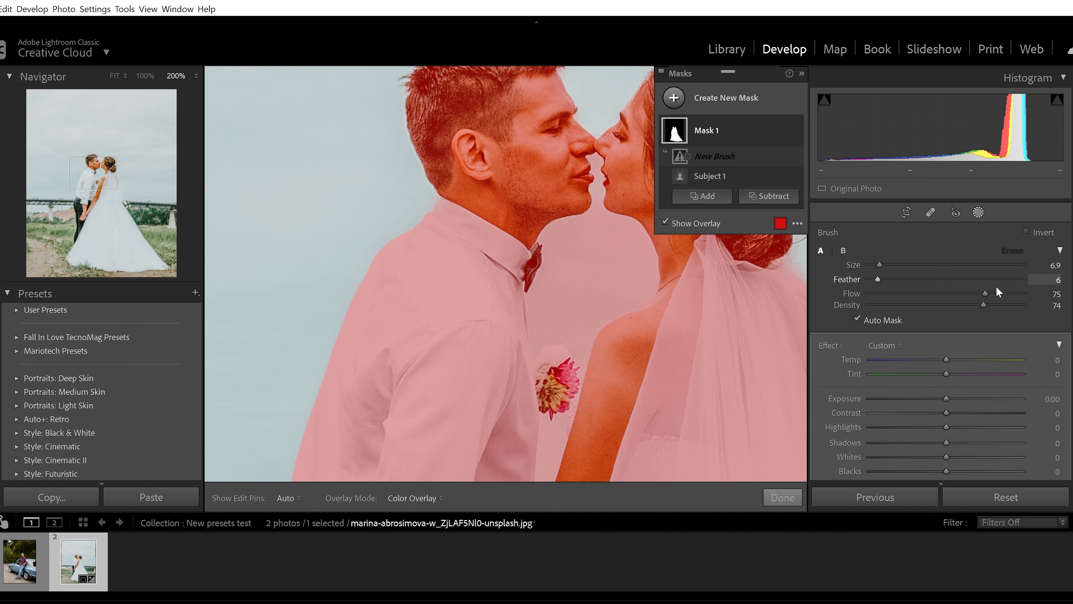
double_click(982, 293)
double_click(983, 304)
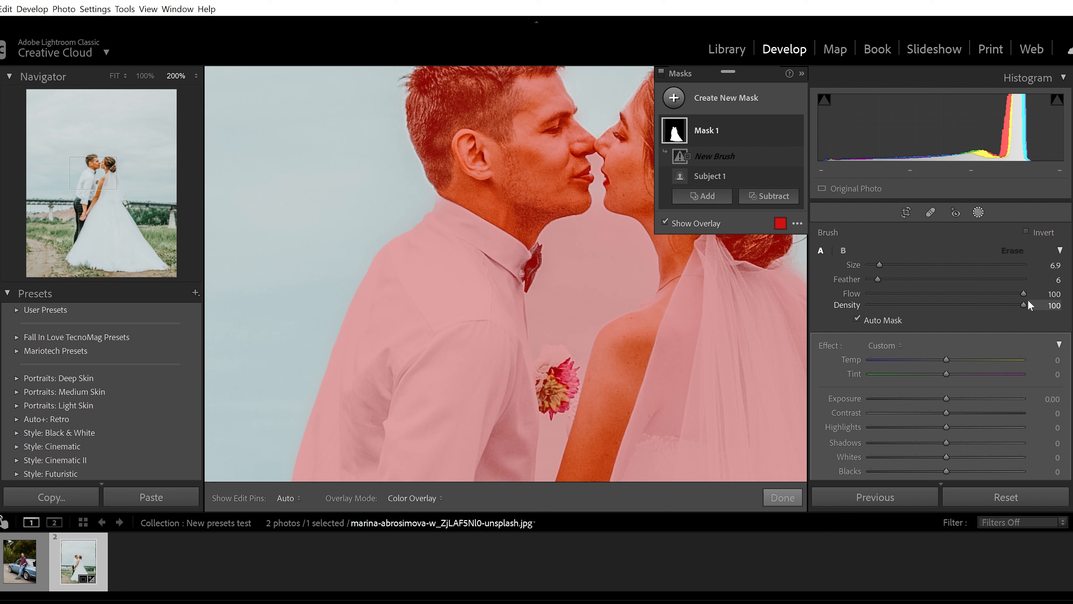
Step: Brush the sky between the couple's faces and chests out of the subject mask, reducing the brush size to 2.5 for the narrow gap
mouse_move(596, 268)
mouse_down()
mouse_move(578, 288)
mouse_move(586, 266)
mouse_move(570, 256)
mouse_move(584, 252)
mouse_move(585, 273)
mouse_move(584, 251)
mouse_move(572, 271)
mouse_move(561, 259)
mouse_move(580, 258)
mouse_move(575, 250)
mouse_move(615, 231)
mouse_move(611, 221)
mouse_move(630, 225)
mouse_move(650, 281)
mouse_move(581, 332)
mouse_move(591, 327)
mouse_move(582, 353)
mouse_move(543, 338)
mouse_move(536, 346)
mouse_move(532, 293)
mouse_move(547, 272)
mouse_move(547, 237)
mouse_move(597, 219)
mouse_up()
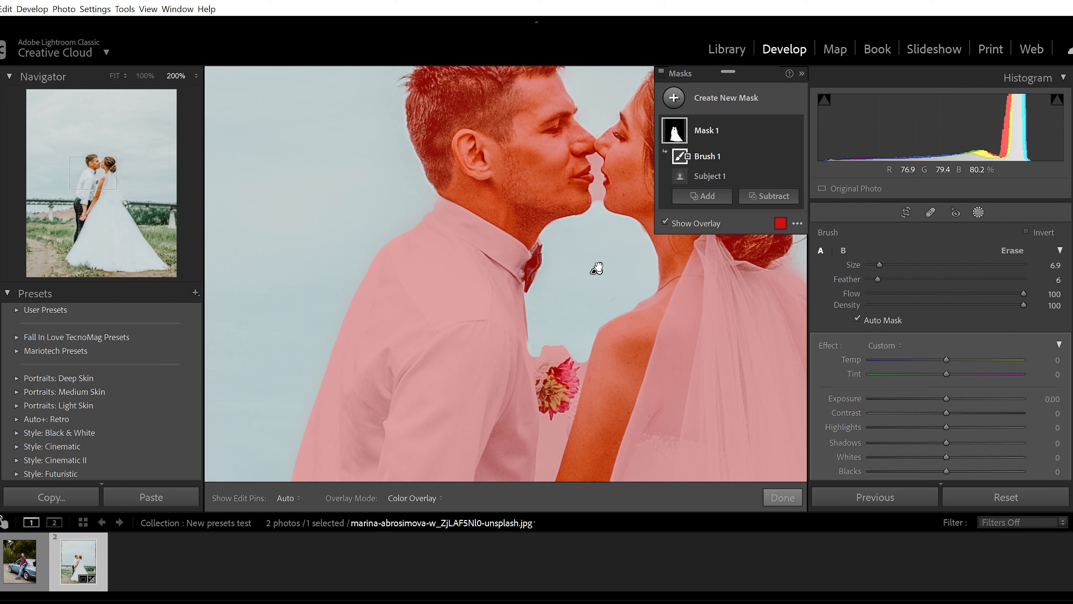
drag(879, 265, 873, 265)
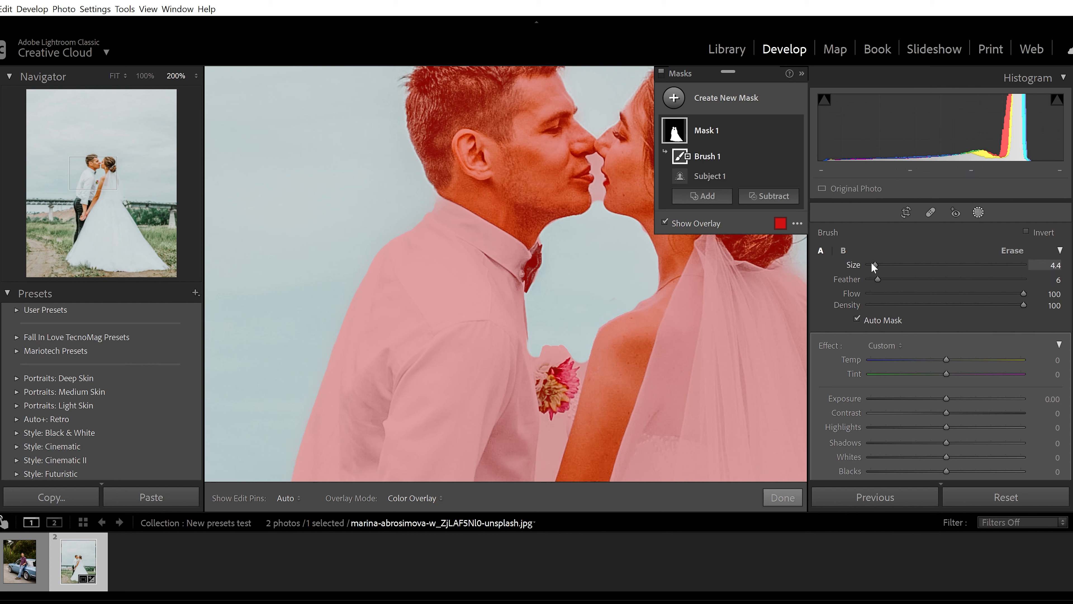
drag(597, 161, 603, 212)
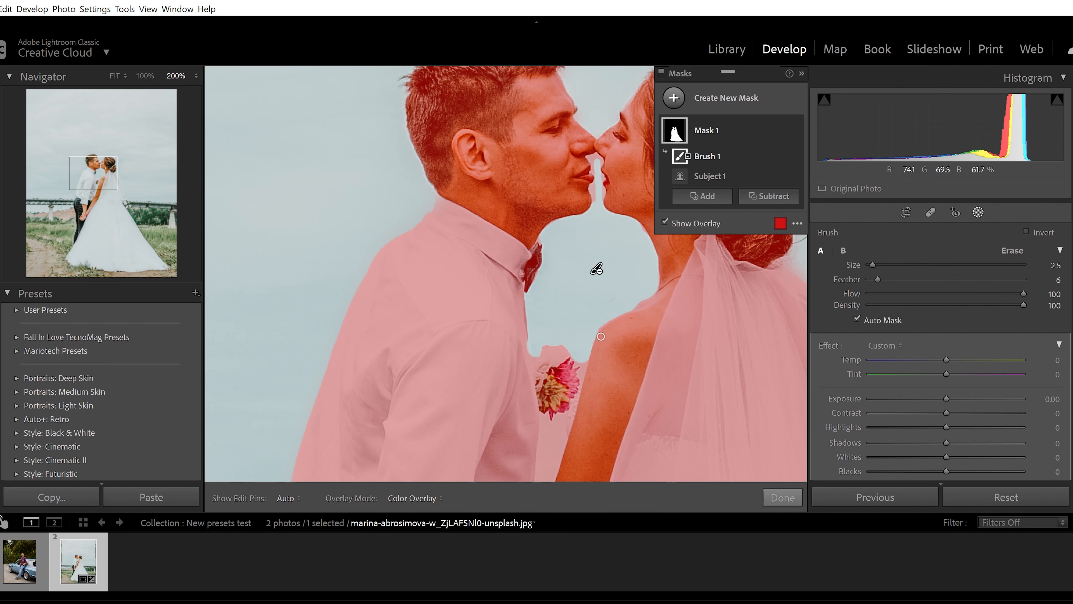
Step: Delete the brushed subject mask and return to the full view of the photo
right_click(784, 129)
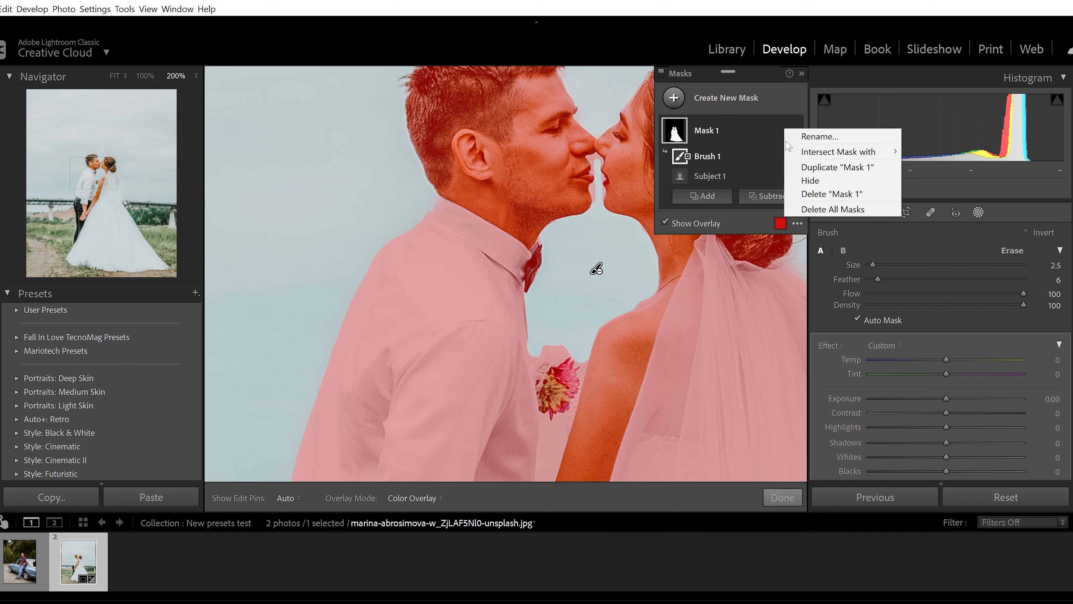
click(818, 193)
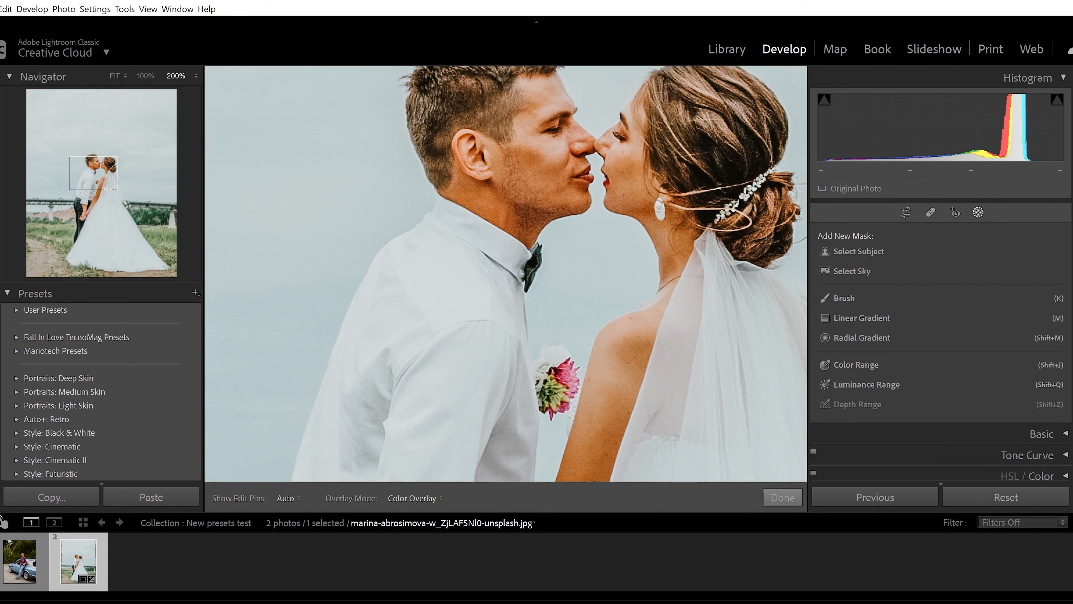
click(110, 189)
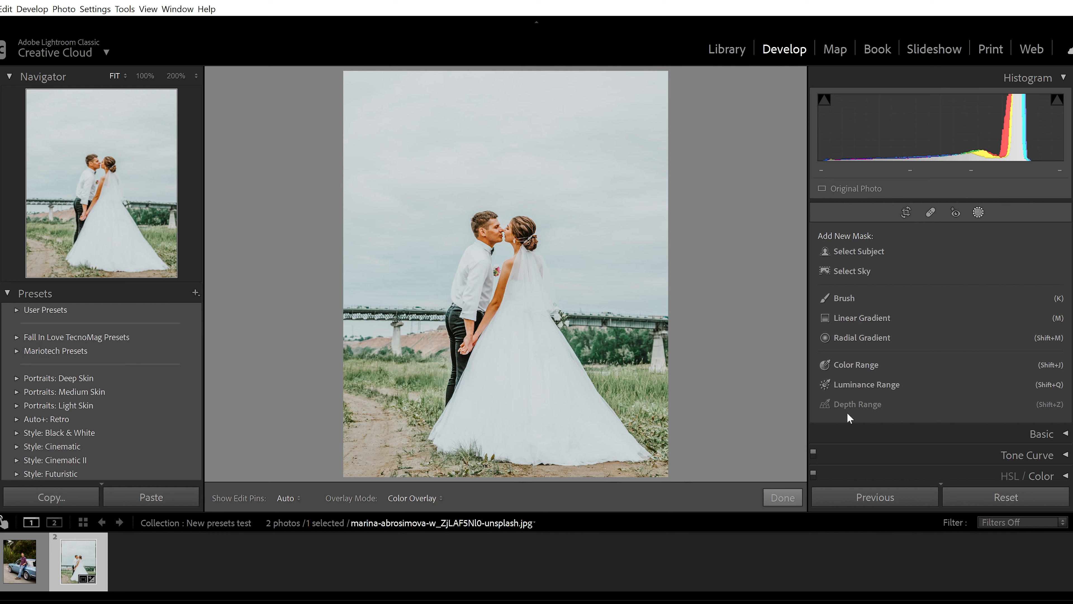
Step: Create a Color Range mask sampled from the skin of the bride's arm, then delete that mask
click(863, 366)
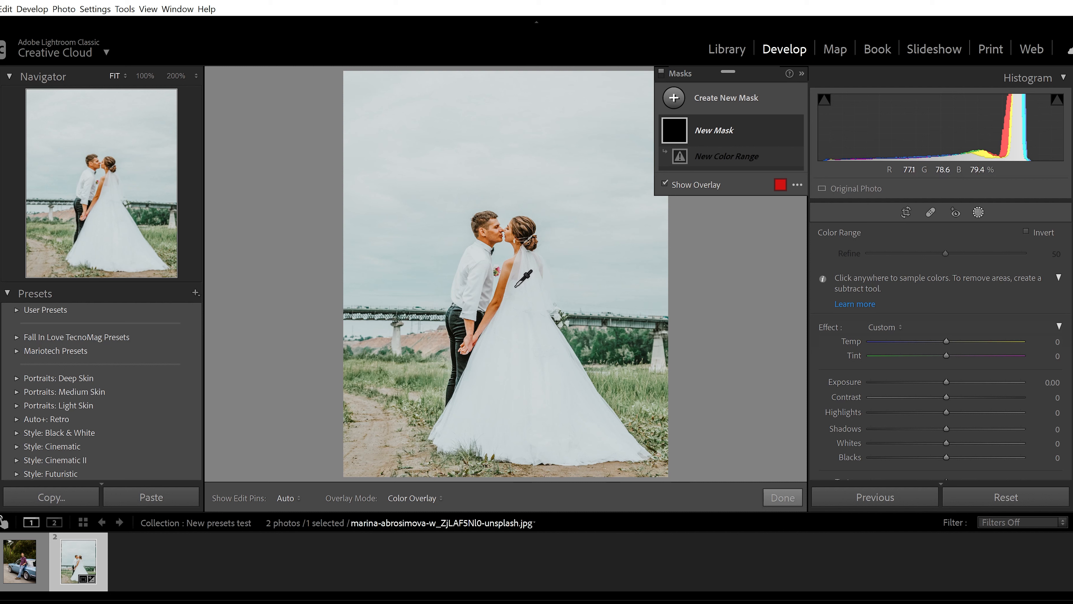
click(499, 300)
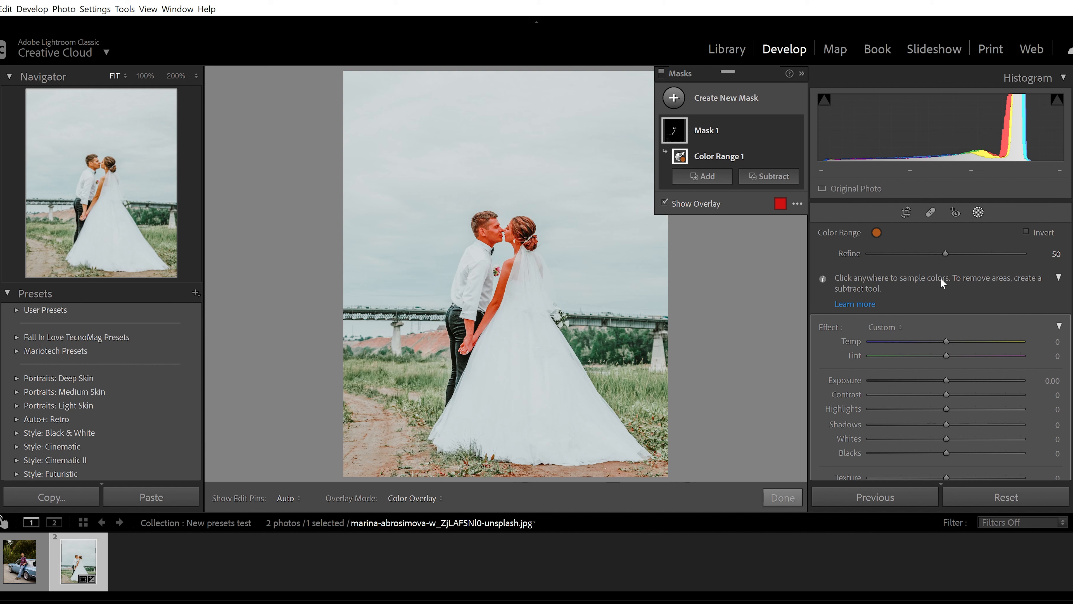
right_click(783, 132)
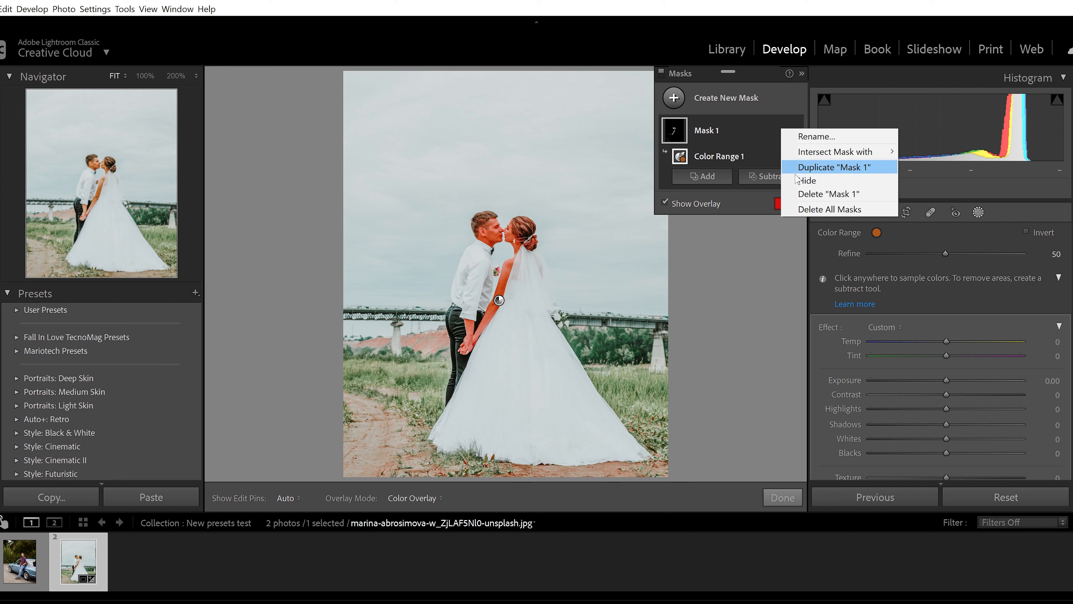
click(816, 195)
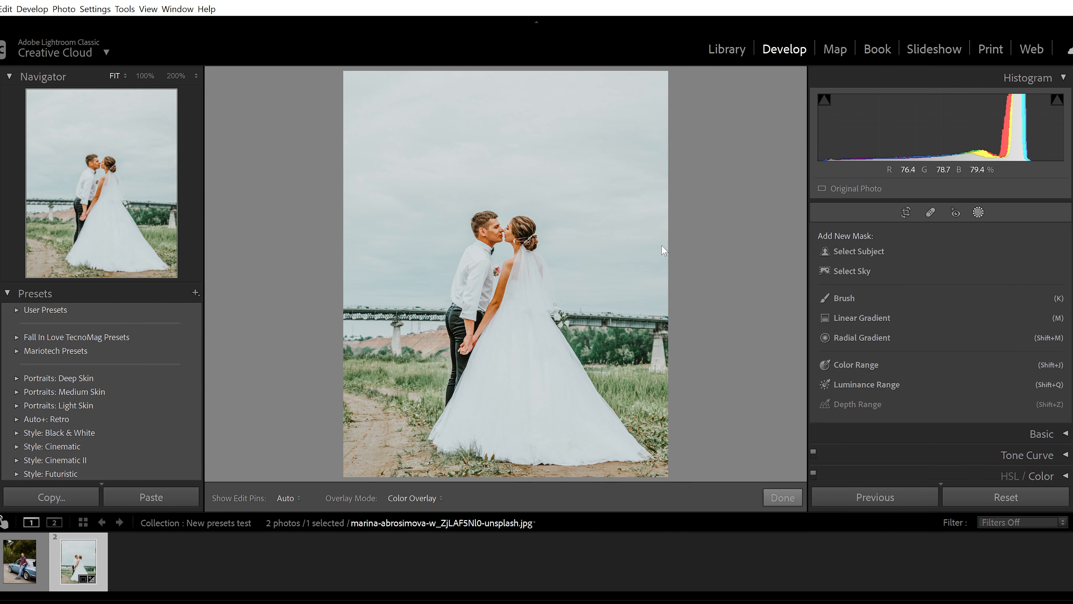
Step: Create a linear gradient mask from the sky down to just below the bridge and intersect it with Select Subject
click(862, 319)
drag(417, 327, 418, 382)
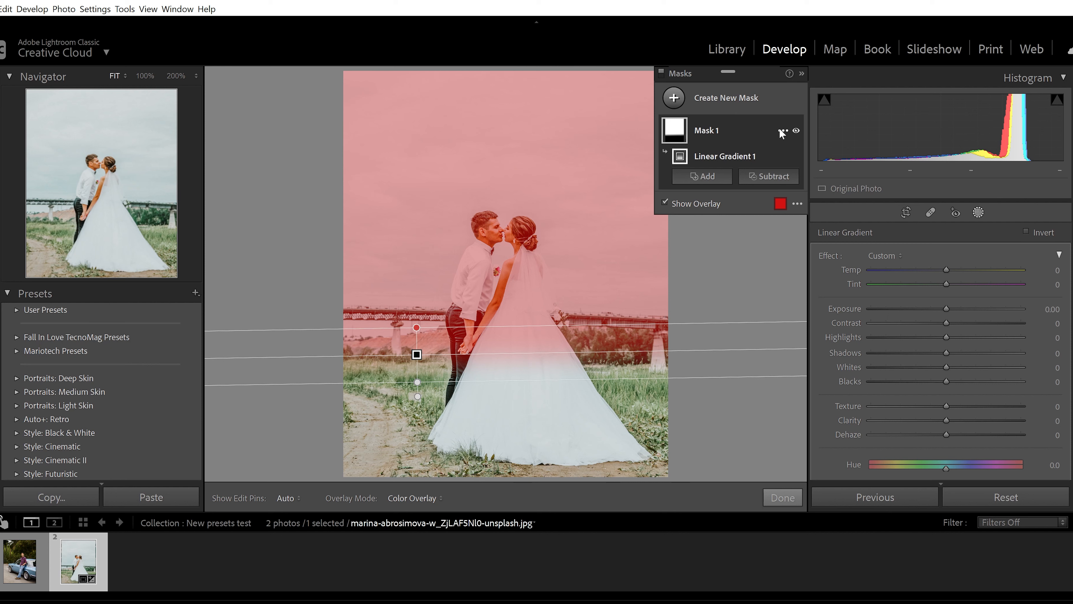
click(782, 132)
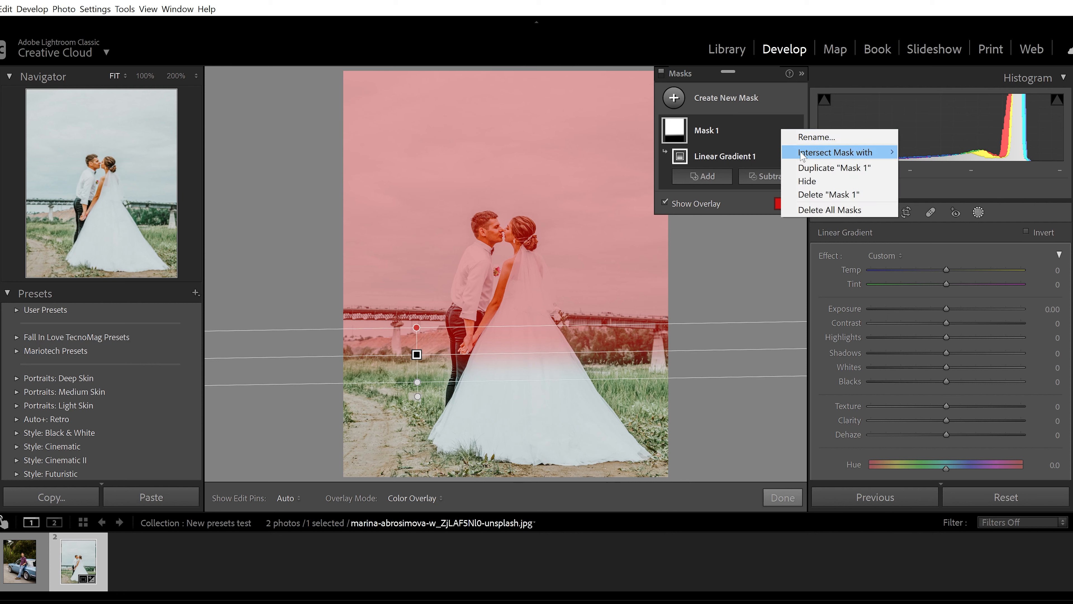
mouse_move(850, 153)
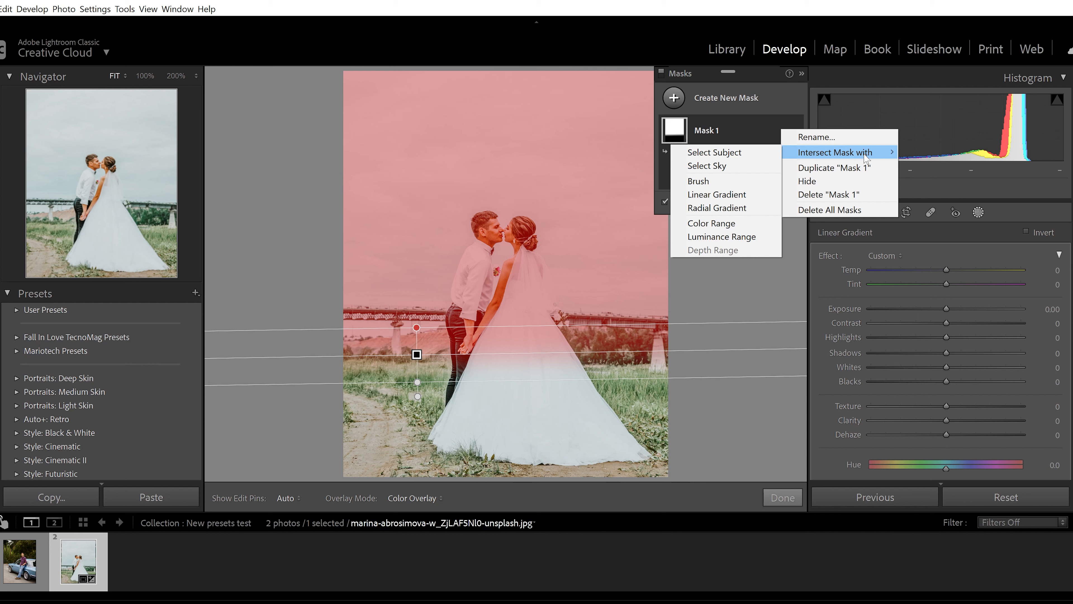
click(744, 153)
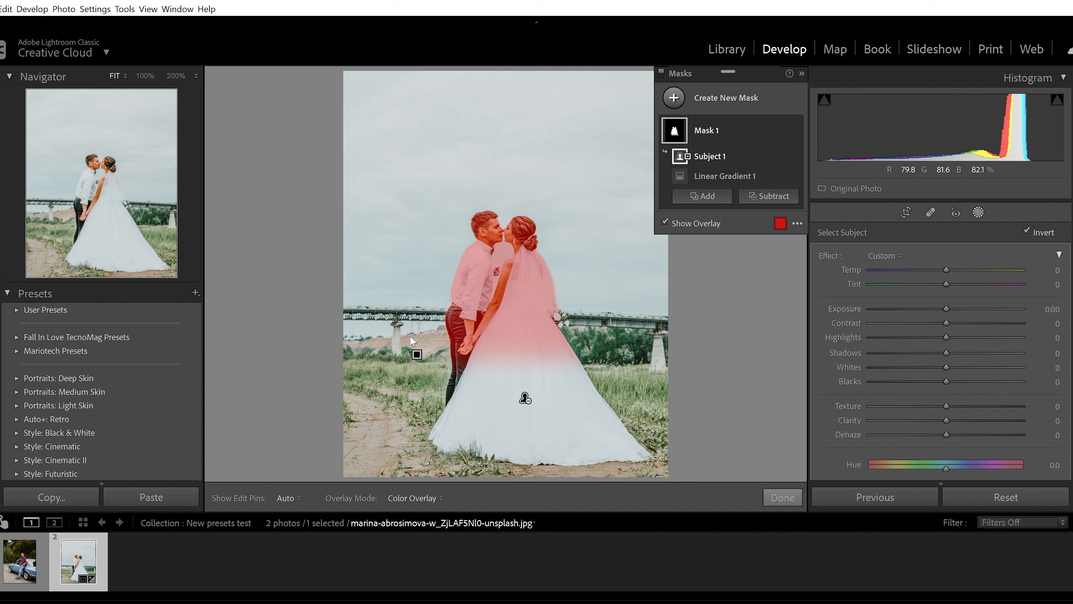
Step: Turn off Invert for the subject component so the couple is excluded from the gradient, and finish masking
mouse_move(417, 357)
click(1027, 231)
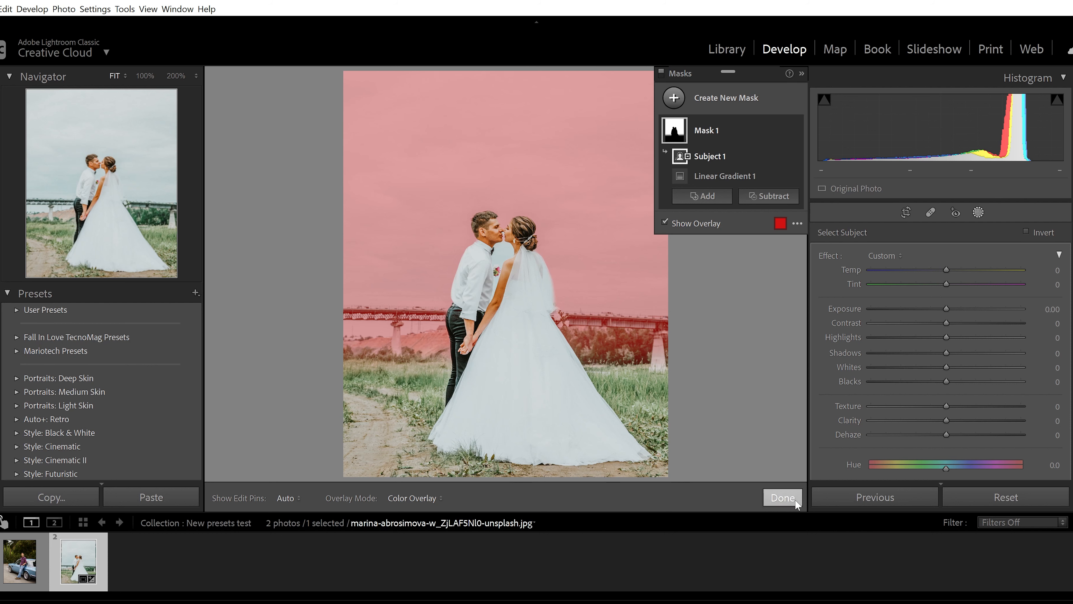
click(781, 498)
Step: In the blue car photo, mask the man with Select Subject and intersect the mask with a brush
click(10, 573)
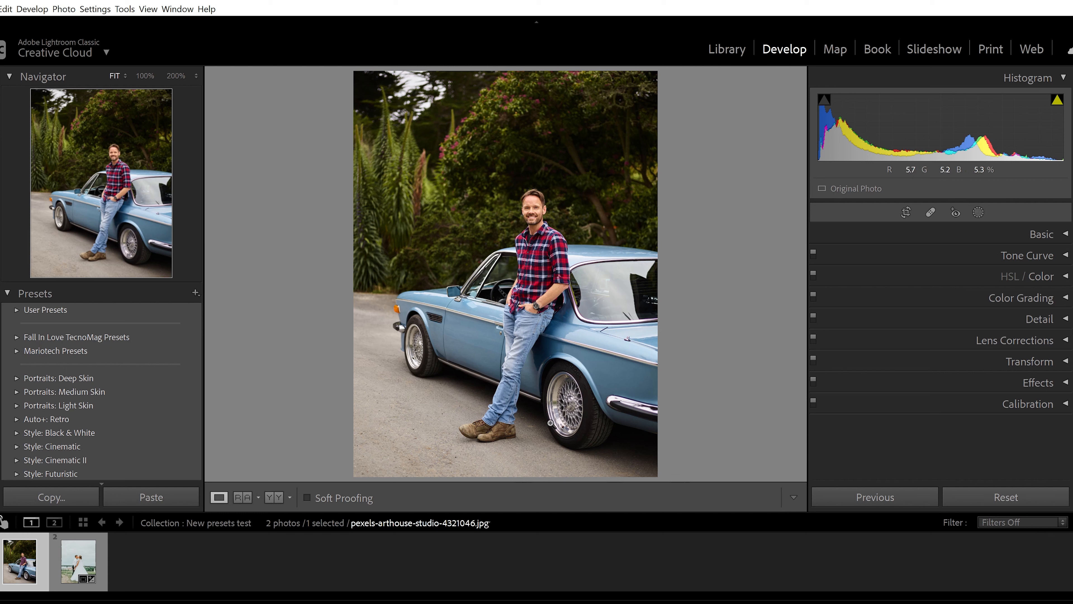
click(978, 212)
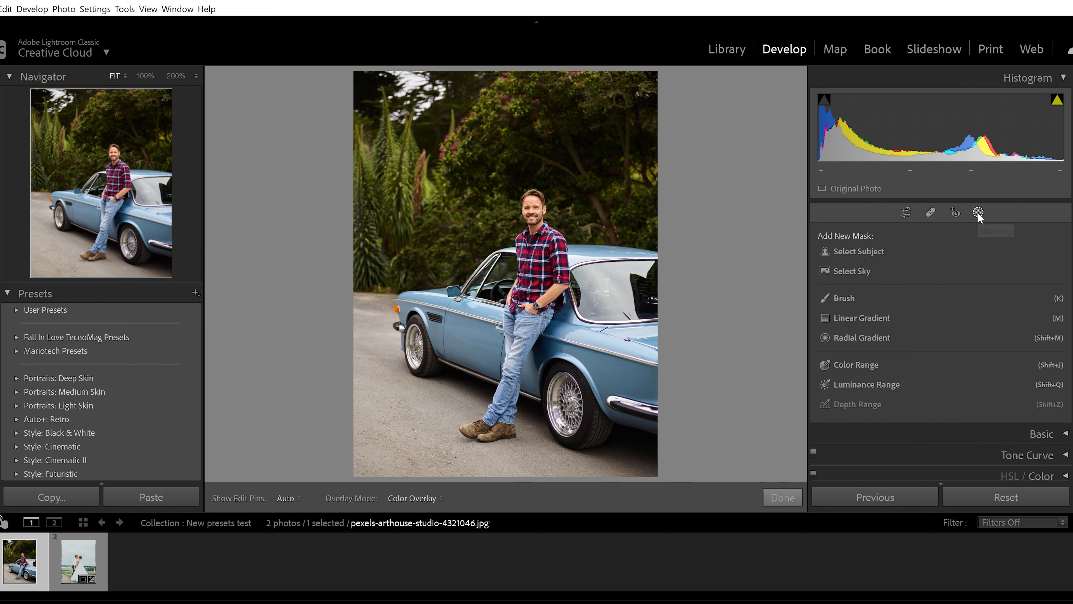
click(877, 252)
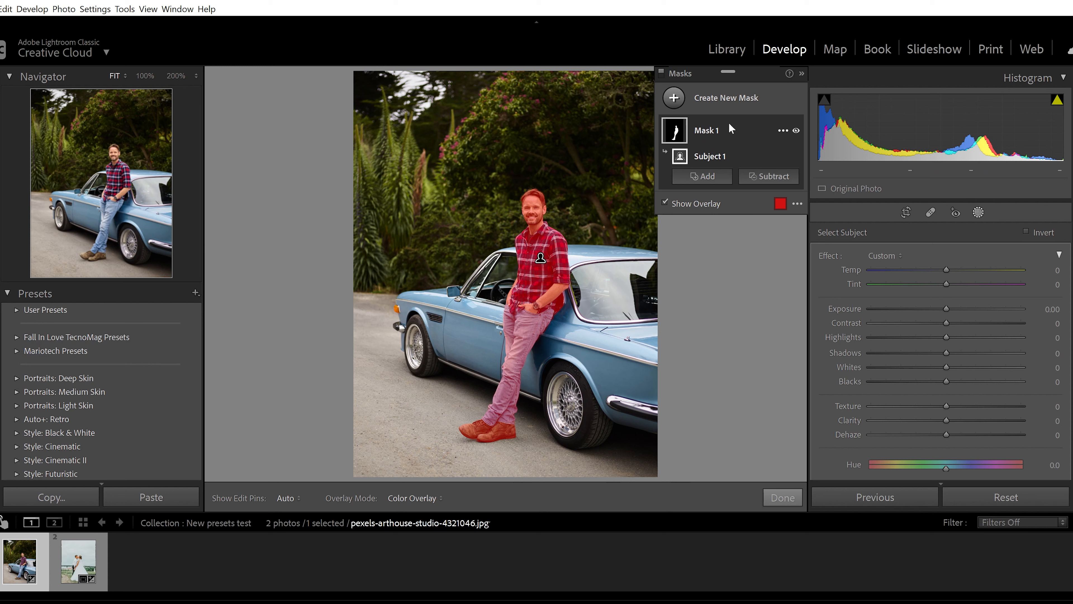
click(783, 131)
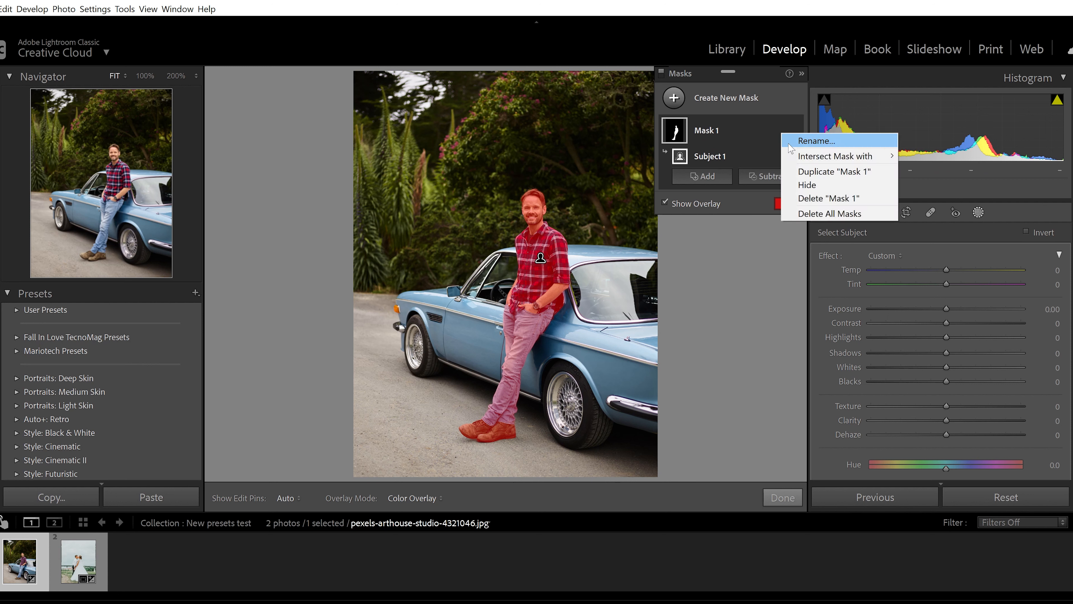
mouse_move(817, 159)
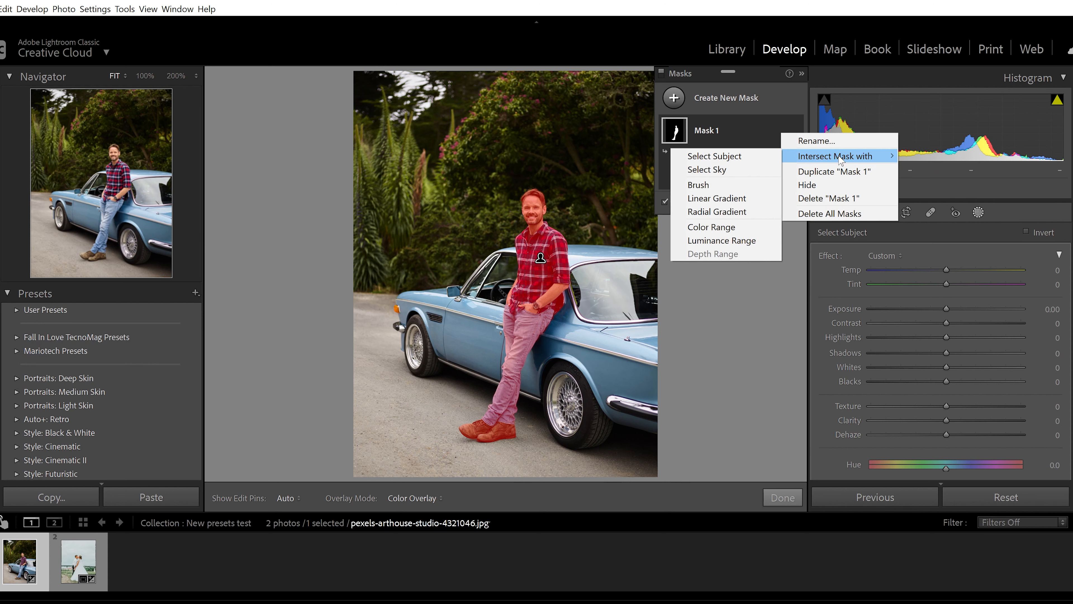
click(720, 188)
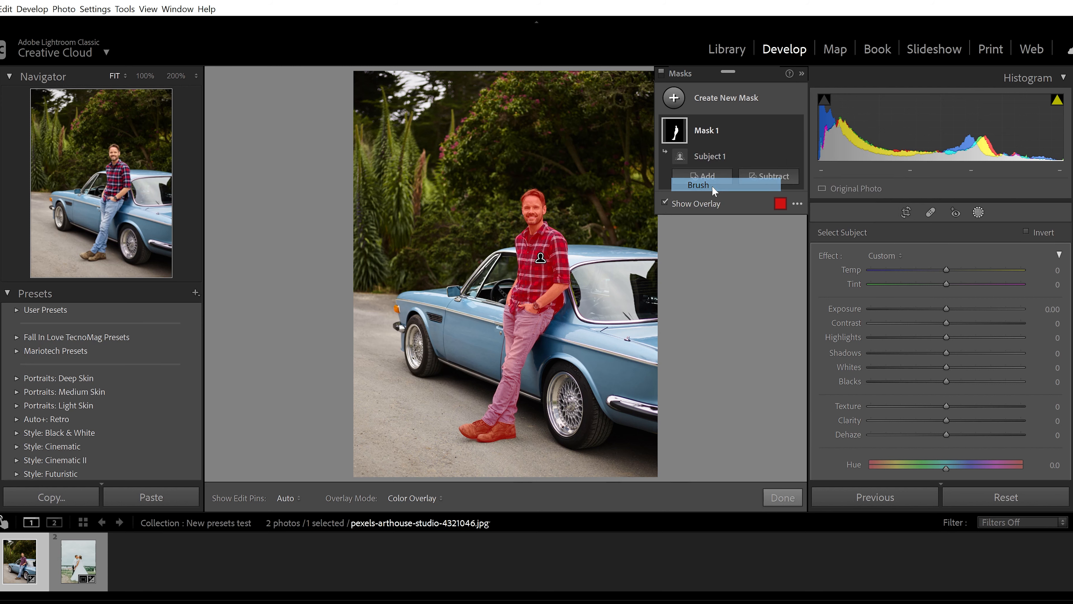
Step: Paint over both of the man's shoes with the intersecting brush to limit the mask to them
click(91, 259)
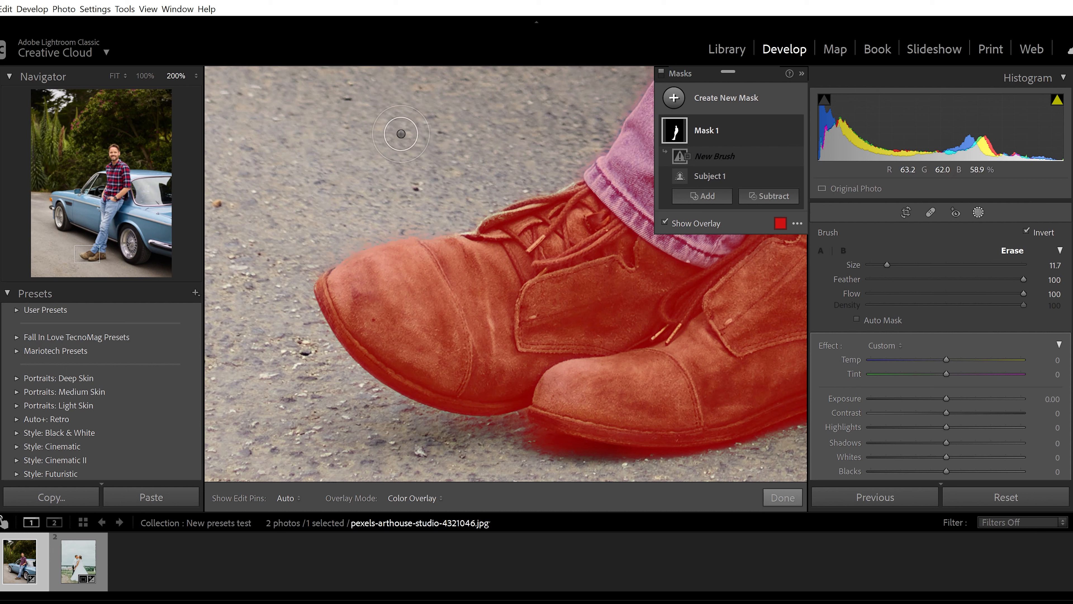
drag(401, 133, 407, 406)
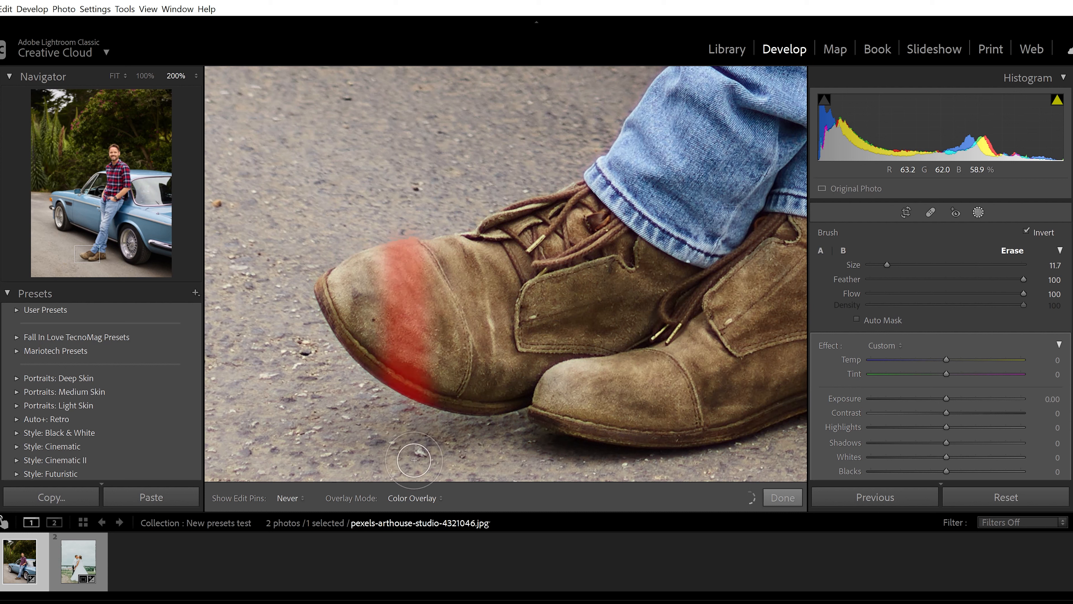
drag(501, 435, 486, 232)
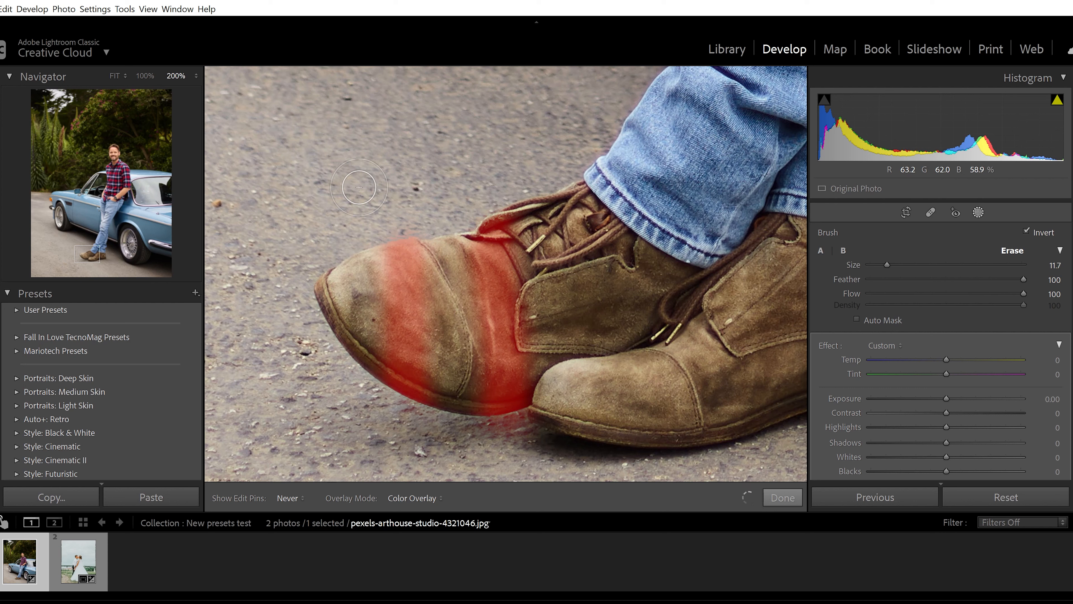
mouse_move(355, 262)
mouse_down()
mouse_move(354, 328)
mouse_move(435, 254)
mouse_move(438, 391)
mouse_move(528, 234)
mouse_move(556, 238)
mouse_move(532, 227)
mouse_move(570, 370)
mouse_move(553, 221)
mouse_move(564, 197)
mouse_move(634, 257)
mouse_move(712, 290)
mouse_move(772, 235)
mouse_move(809, 247)
mouse_move(587, 446)
mouse_move(550, 382)
mouse_move(575, 395)
mouse_move(587, 384)
mouse_move(712, 448)
mouse_move(794, 303)
mouse_move(708, 459)
mouse_move(389, 347)
mouse_move(296, 272)
mouse_up()
drag(98, 249, 106, 260)
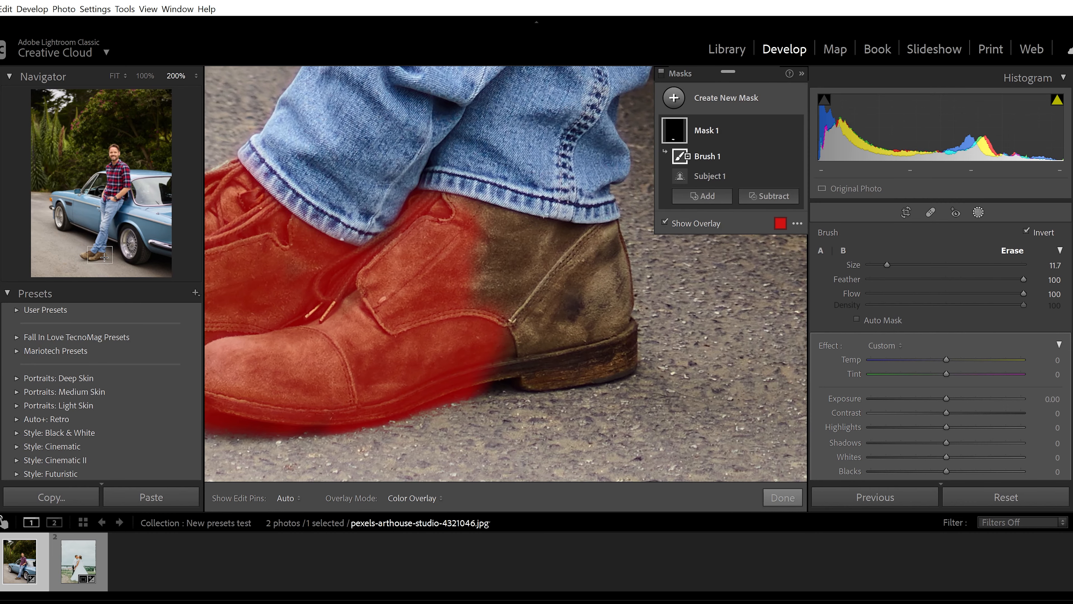
mouse_move(462, 230)
mouse_down()
mouse_move(559, 247)
mouse_move(598, 233)
mouse_up()
mouse_move(583, 345)
mouse_down()
mouse_move(523, 383)
mouse_move(527, 315)
mouse_move(640, 224)
mouse_move(494, 272)
mouse_move(442, 274)
mouse_move(581, 335)
mouse_move(621, 326)
mouse_move(531, 383)
mouse_move(419, 374)
mouse_move(510, 400)
mouse_move(393, 389)
mouse_up()
click(103, 250)
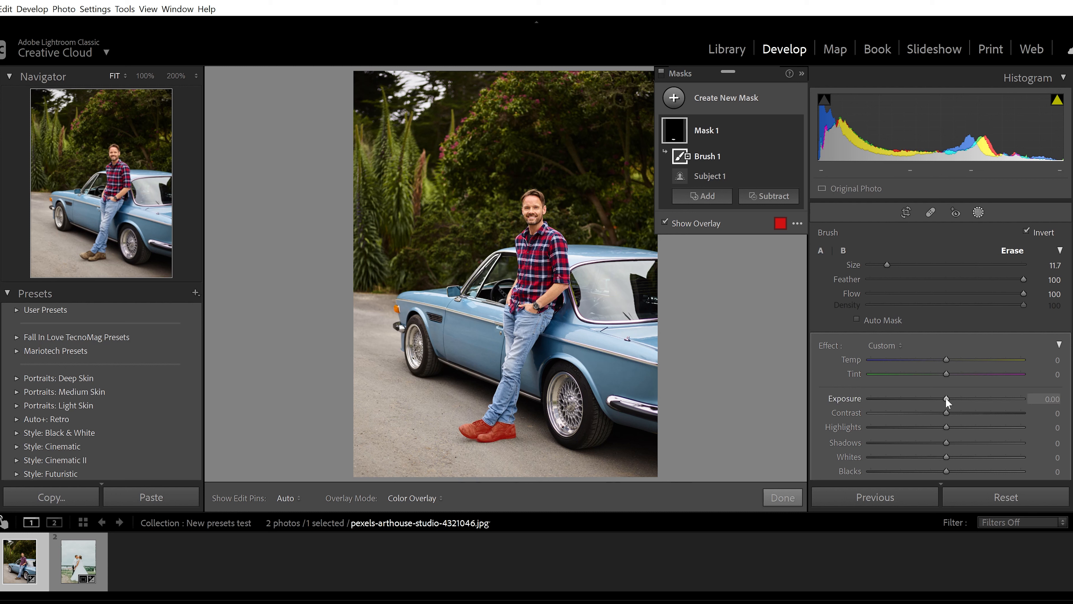
Step: Hide the mask overlay, set the masked shoes' exposure to 4.00, and finish masking
key(o)
drag(946, 398, 1033, 394)
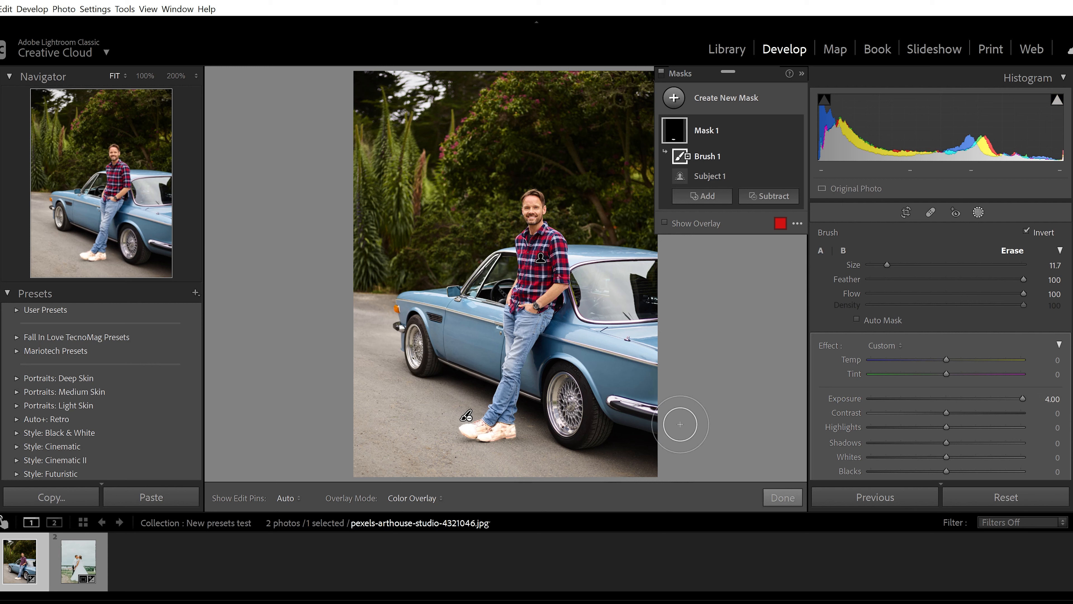
click(781, 497)
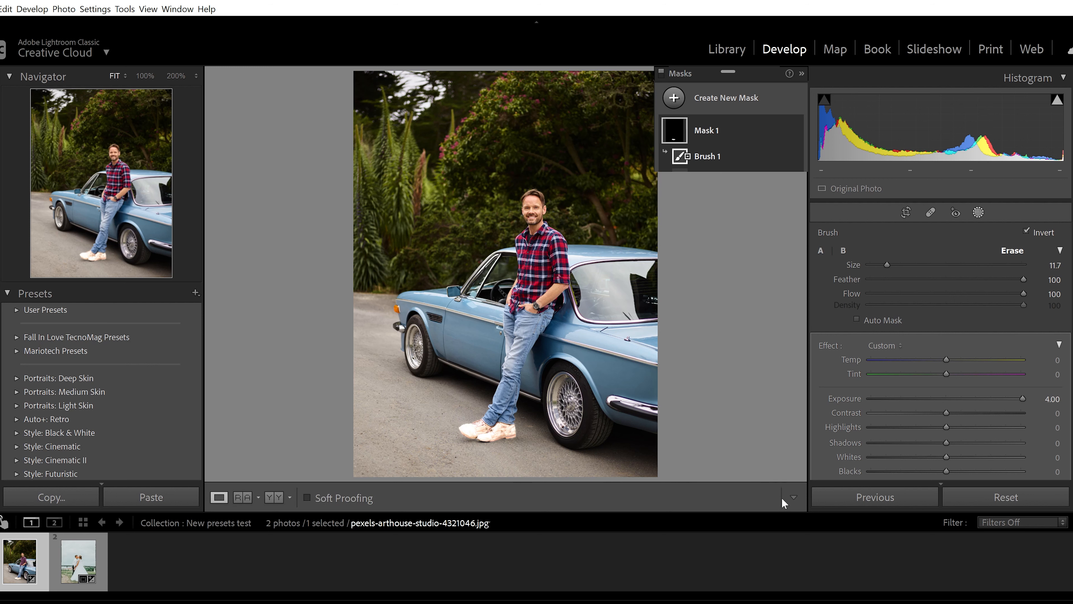